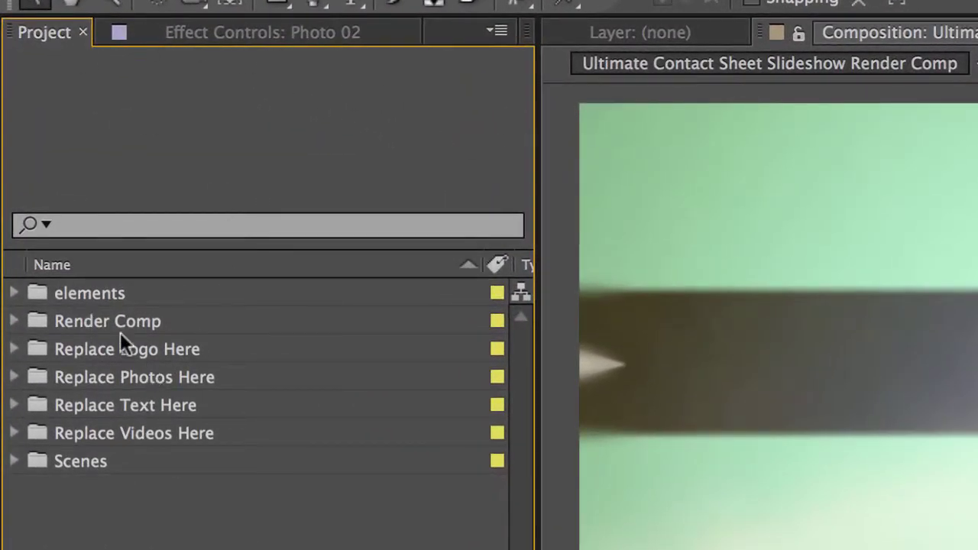
# Expand the Replace Photos Here folder in the Project panel and select Replace Photo 01
pyautogui.click(84, 377)
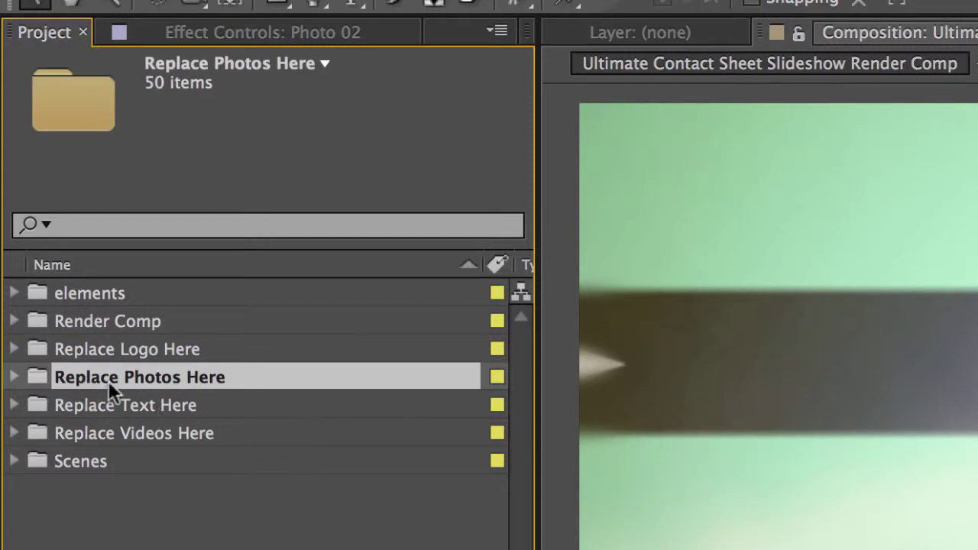
pyautogui.click(13, 377)
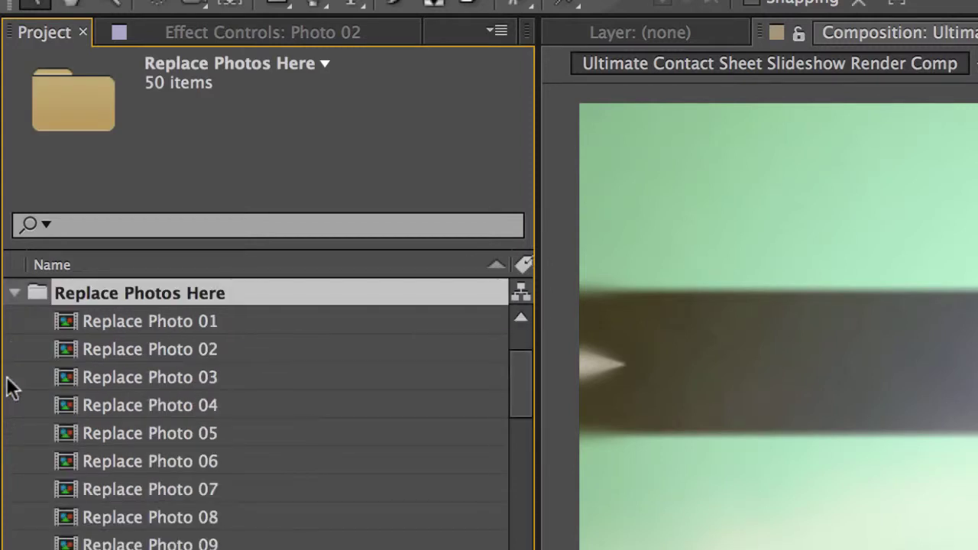
pyautogui.click(101, 321)
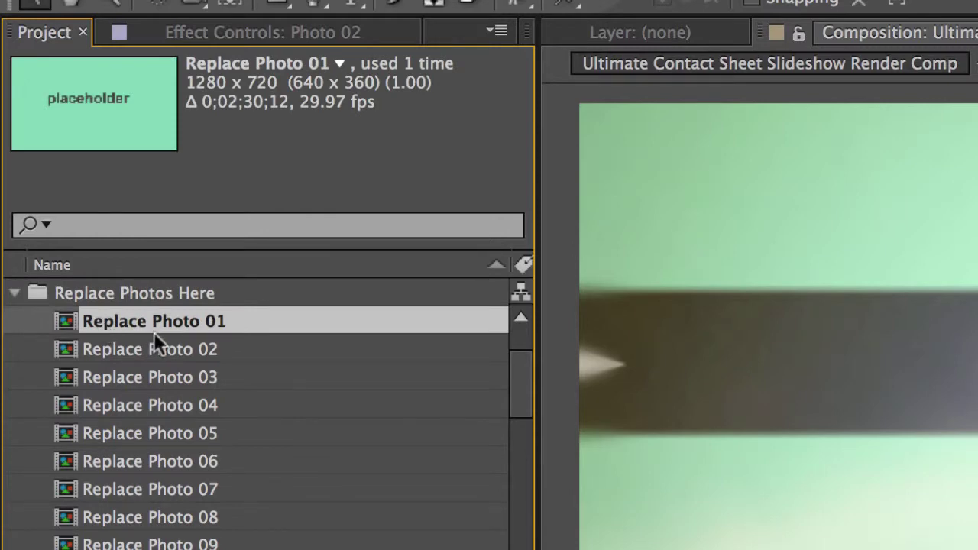
# Open Replace Photo 01, go to 0;00;09;15, and hide the placeholder layer
pyautogui.doubleClick(118, 323)
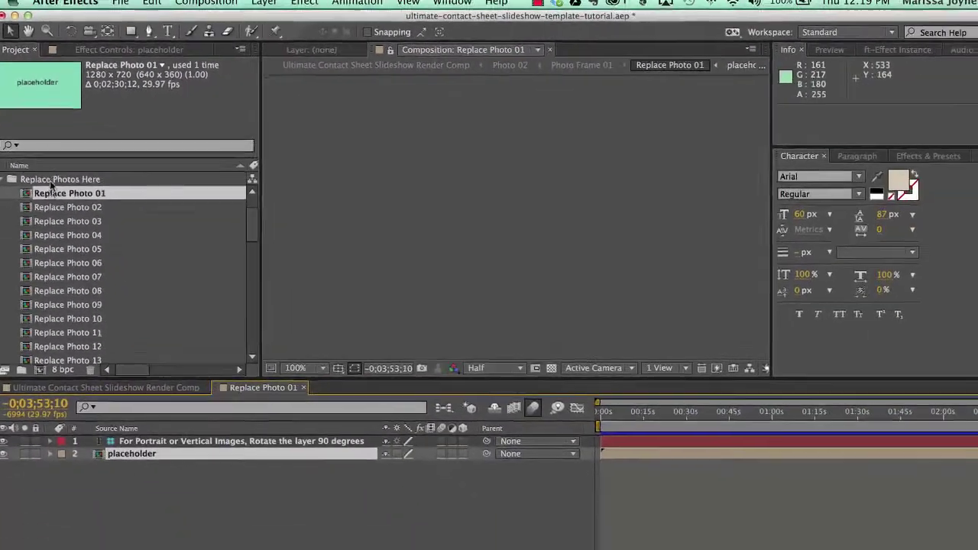
pyautogui.click(626, 415)
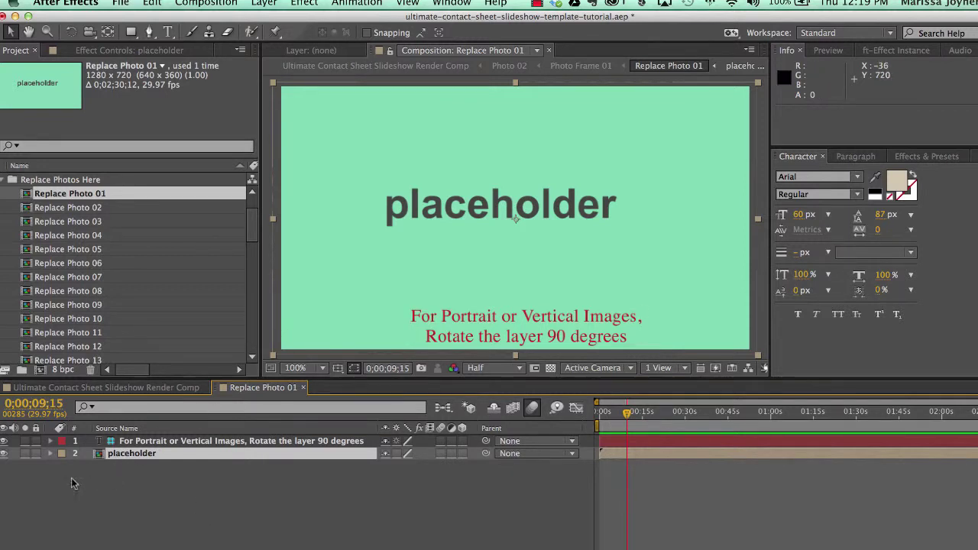
pyautogui.click(4, 454)
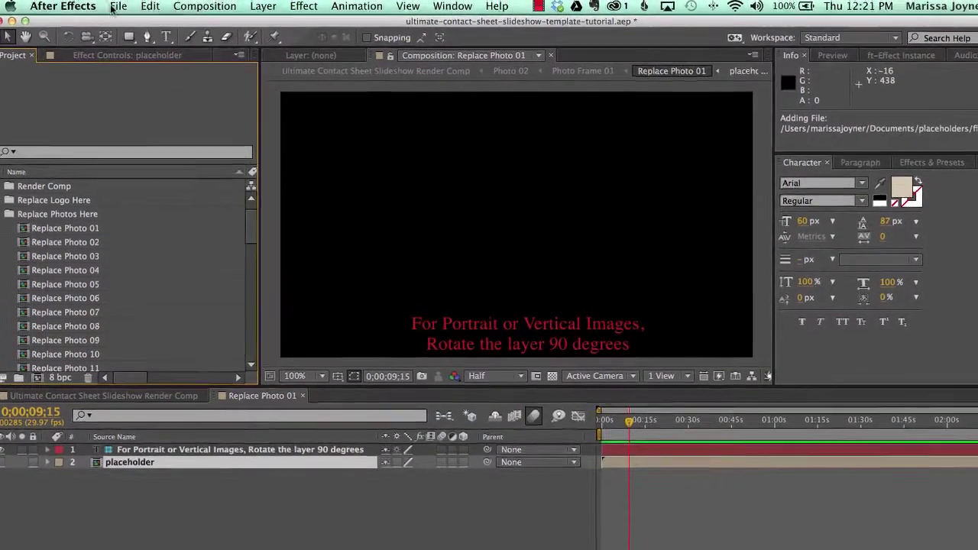
# Import couple-pool.jpg from the placeholders folder via File > Import > File
pyautogui.click(118, 11)
pyautogui.moveTo(182, 186)
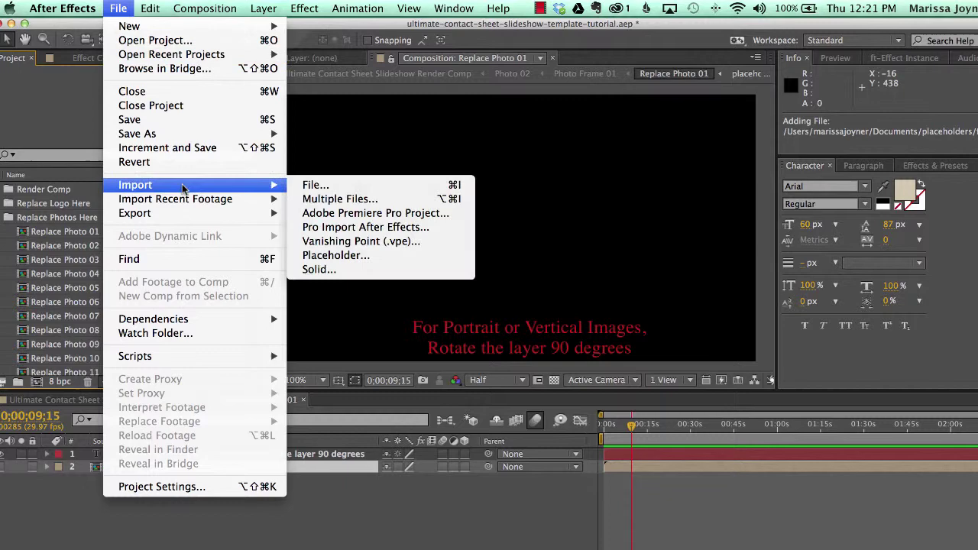
pyautogui.click(321, 188)
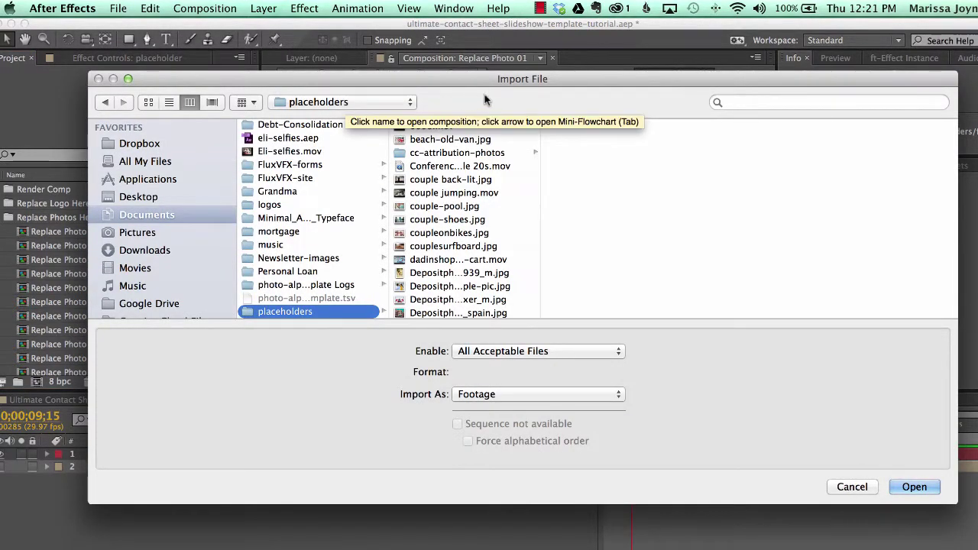
pyautogui.click(457, 207)
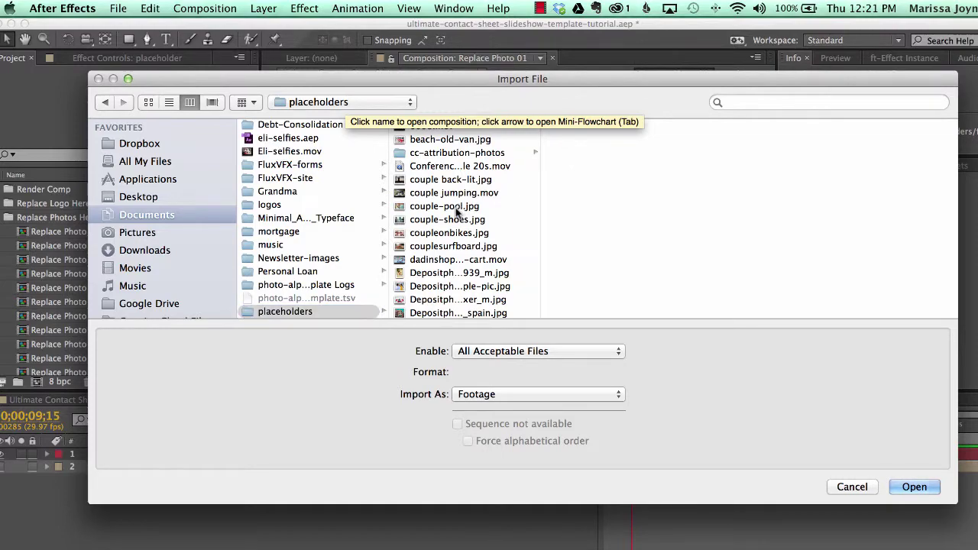
pyautogui.click(914, 487)
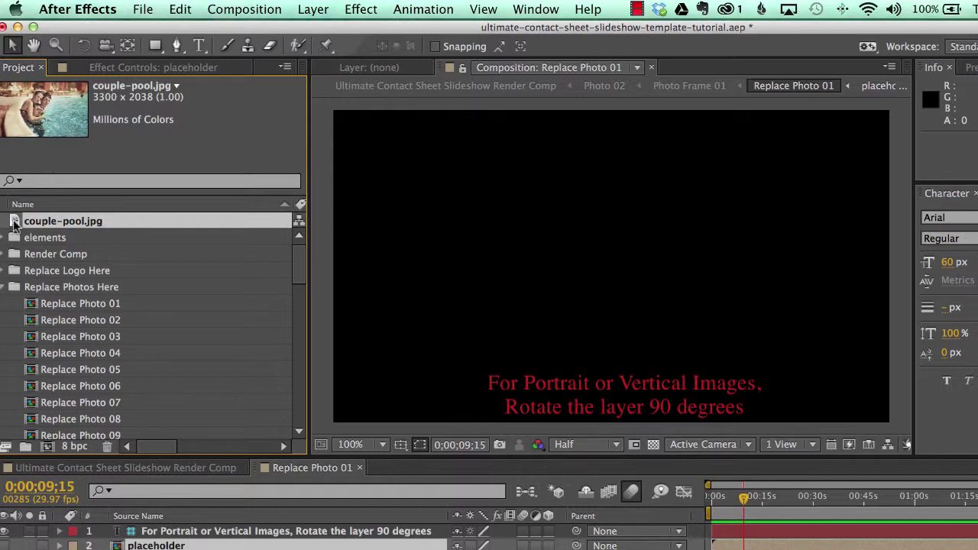
# Add couple-pool.jpg to Replace Photo 01, scale it to 40%, and move it to 622.0, 358.0
pyautogui.moveTo(14, 221); pyautogui.dragTo(175, 544)
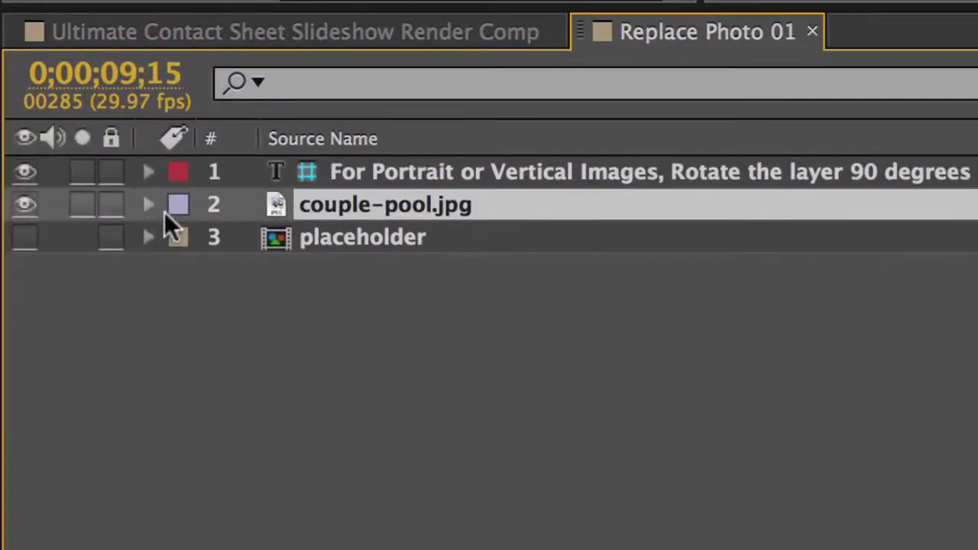
pyautogui.click(56, 456)
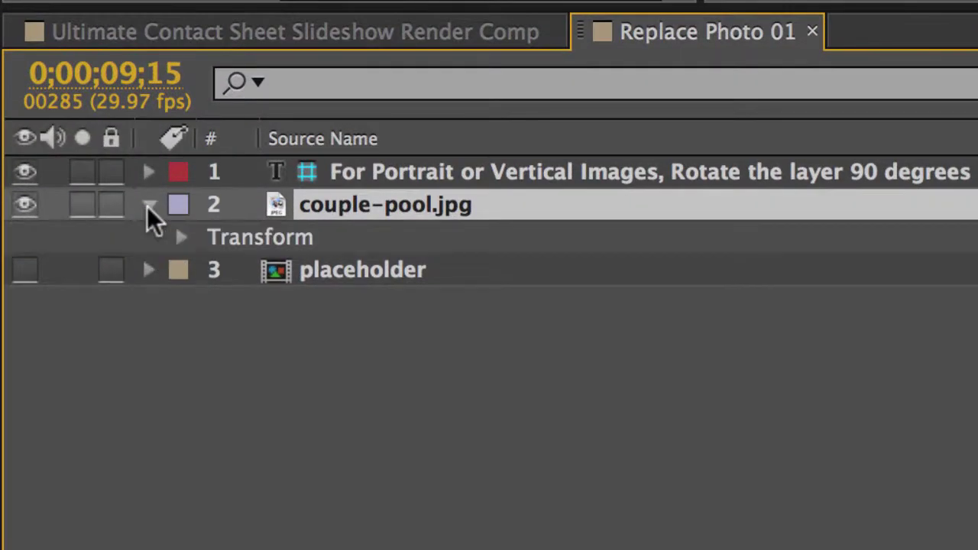
pyautogui.click(182, 238)
pyautogui.click(259, 236)
pyautogui.click(331, 346)
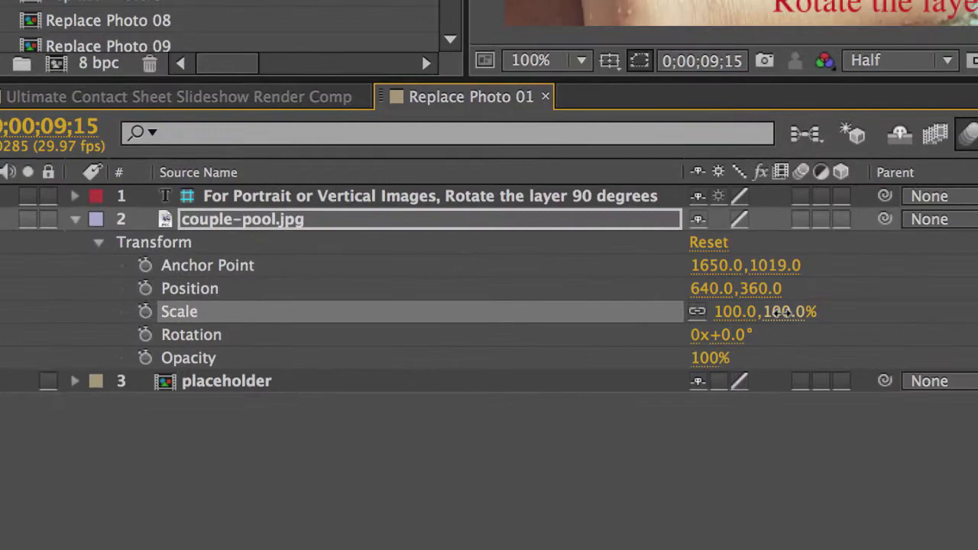
pyautogui.moveTo(787, 311); pyautogui.dragTo(682, 325)
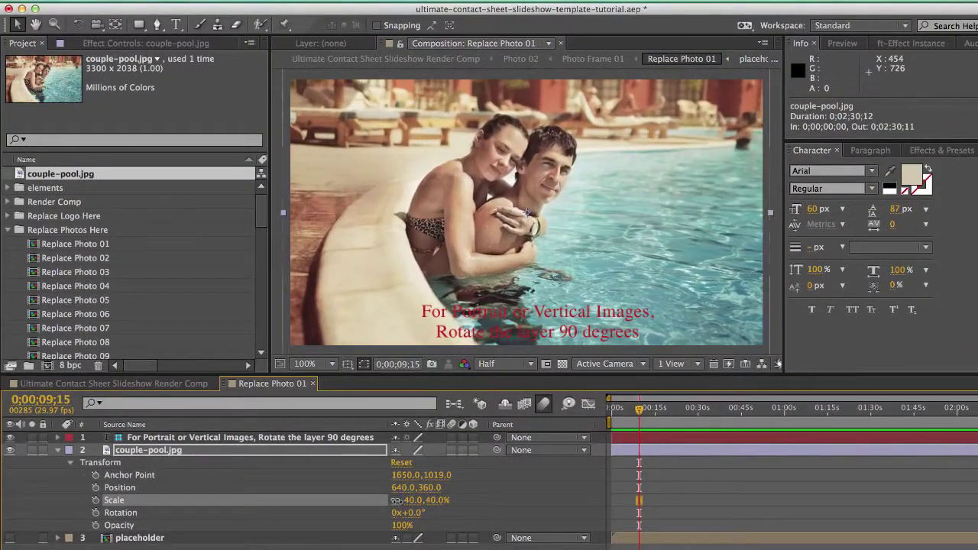
pyautogui.moveTo(473, 207)
pyautogui.mouseDown()
pyautogui.moveTo(474, 126)
pyautogui.moveTo(468, 216)
pyautogui.mouseUp()
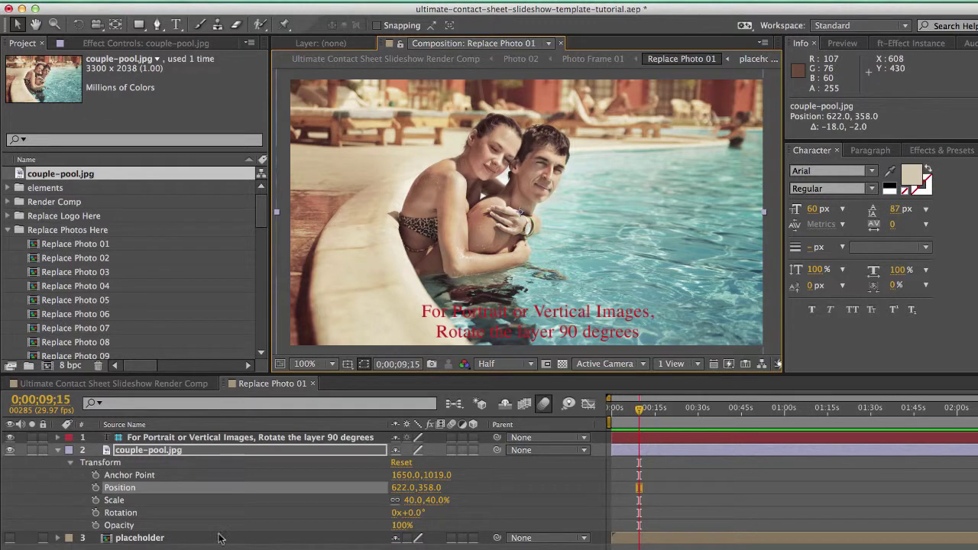
# Switch to the Ultimate Contact Sheet Slideshow Render Comp and move to about 0;00;17;18
pyautogui.click(176, 386)
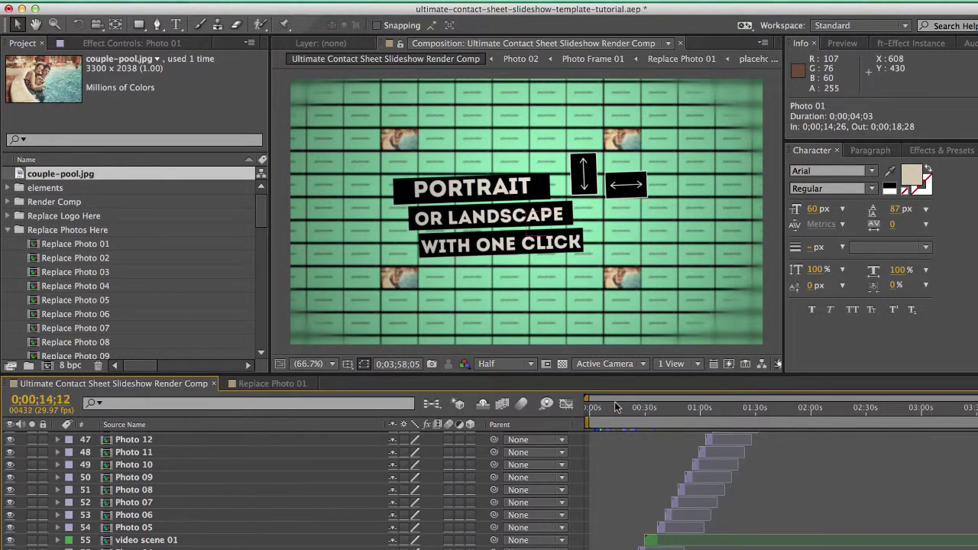
pyautogui.moveTo(620, 405); pyautogui.dragTo(622, 407)
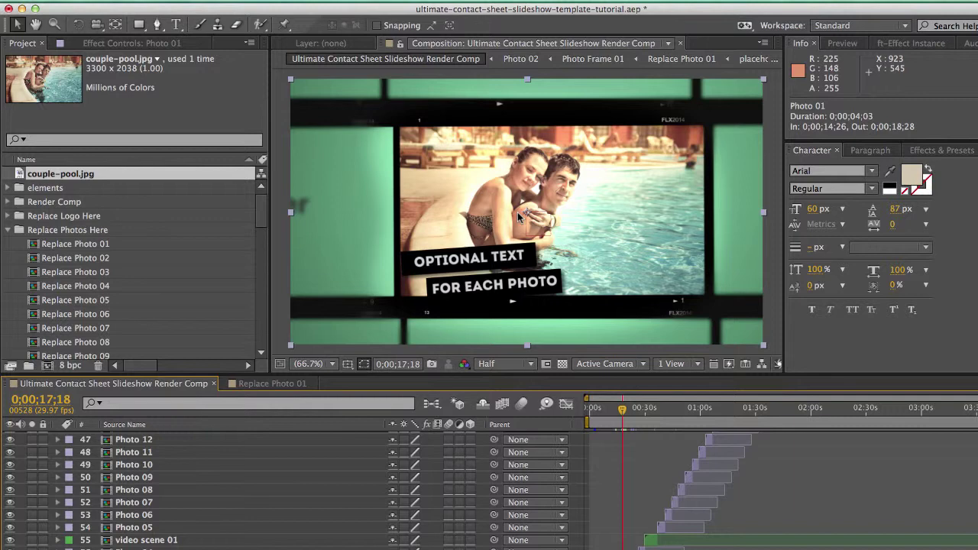
# Zoom the view out to 33.3% and import the portrait photo Depositphotos_10723939_m.jpg
pyautogui.press(',')
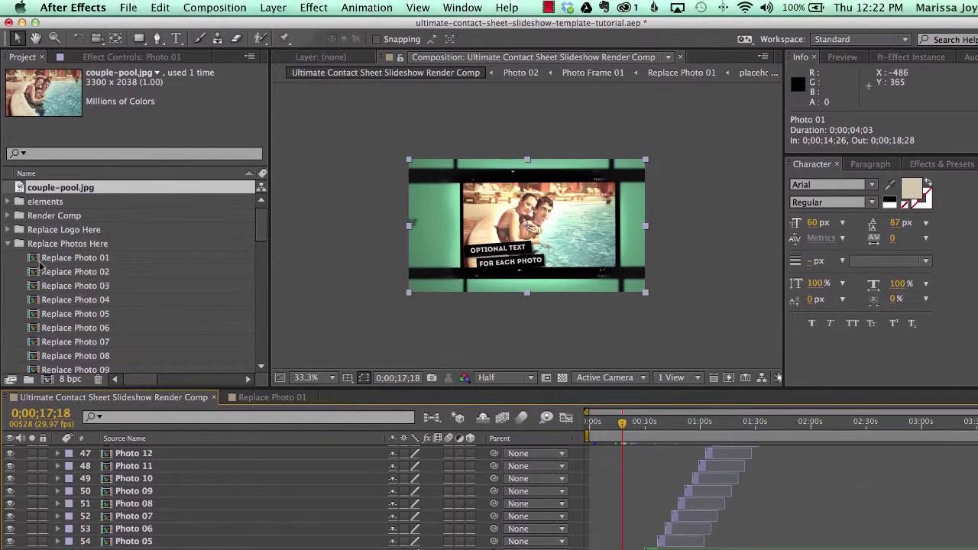
pyautogui.click(129, 8)
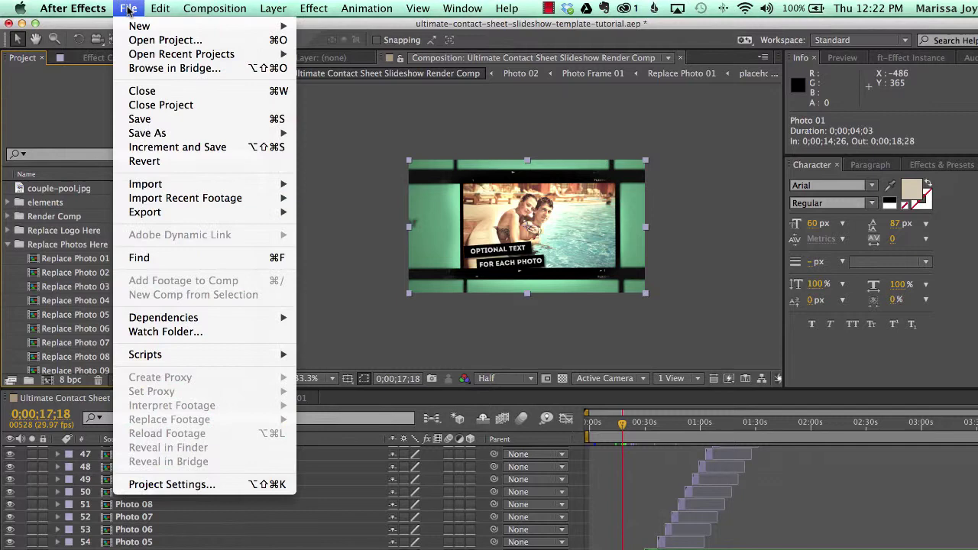
pyautogui.moveTo(175, 186)
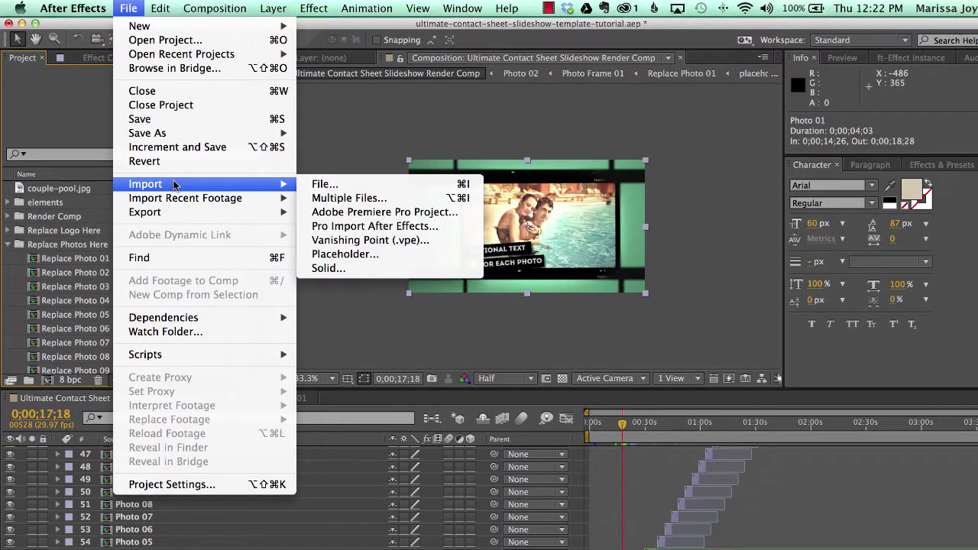
pyautogui.click(324, 186)
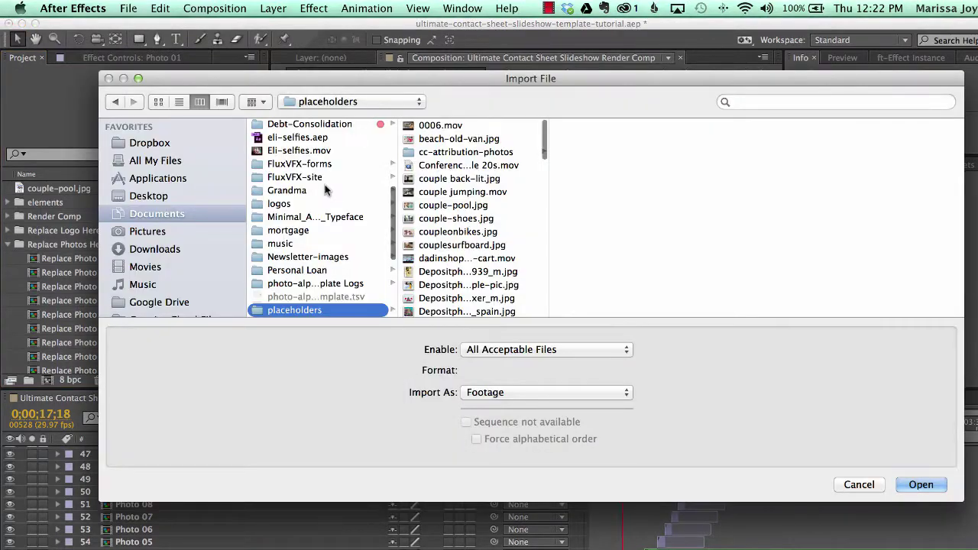
pyautogui.click(486, 271)
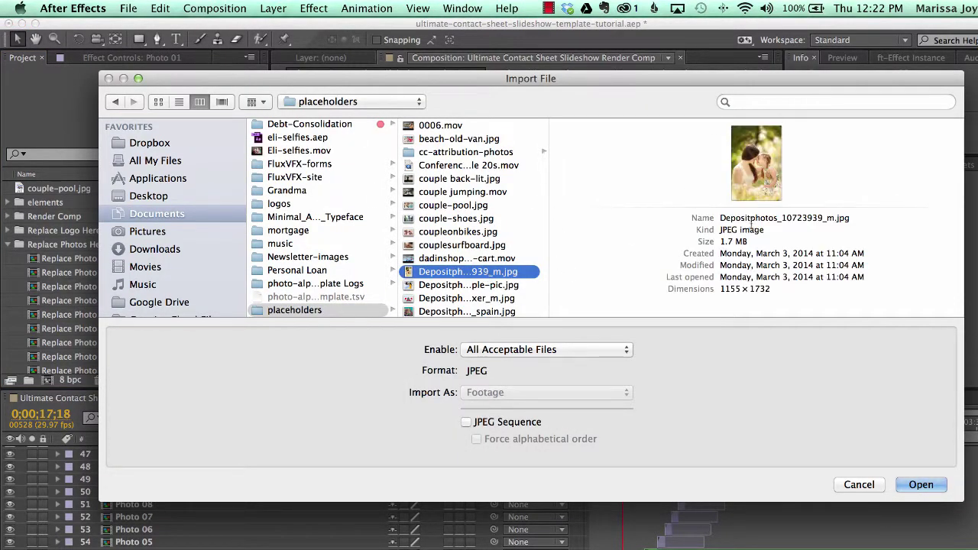
pyautogui.click(922, 485)
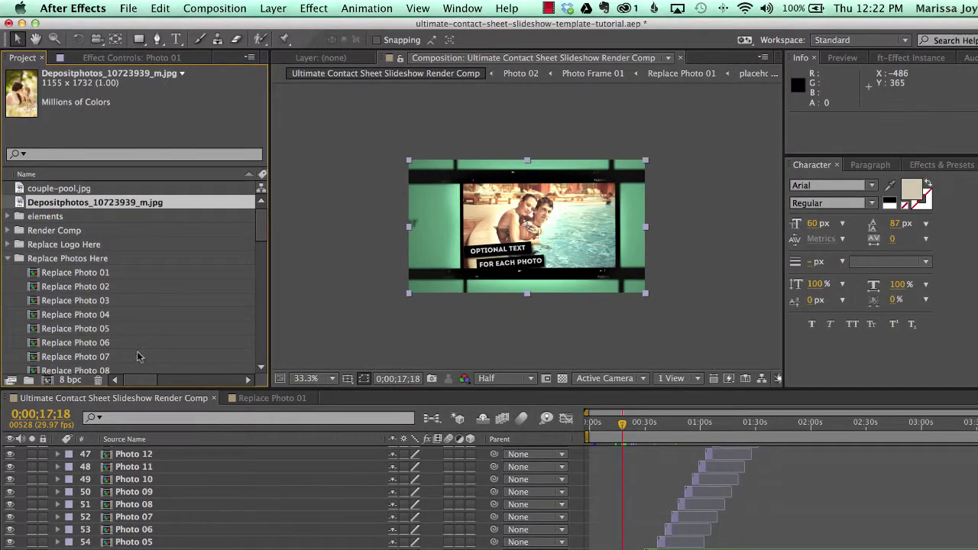
pyautogui.click(269, 398)
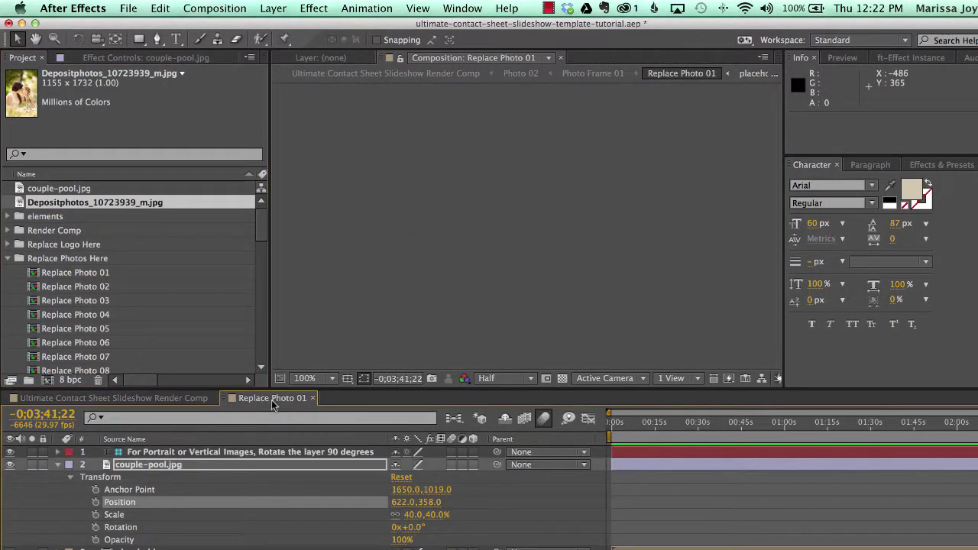
pyautogui.click(649, 422)
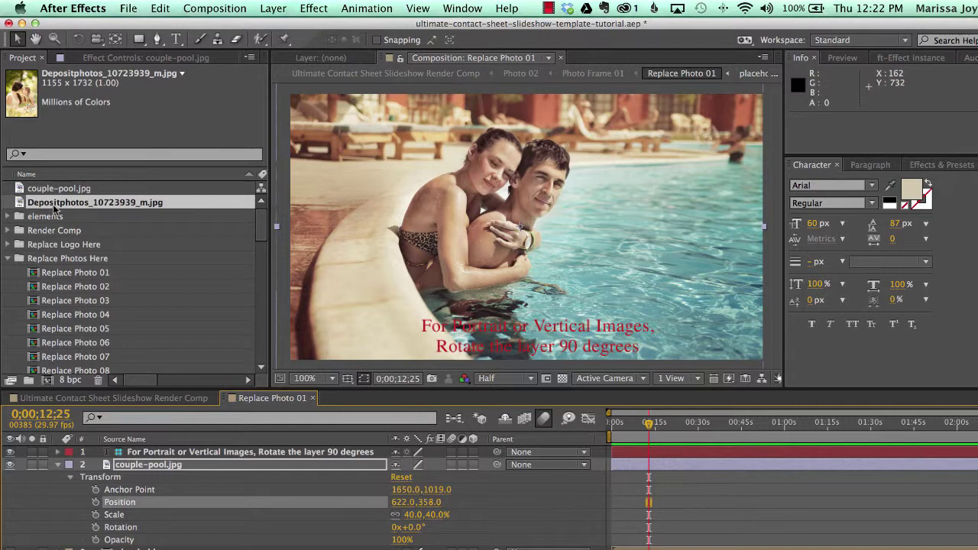
pyautogui.moveTo(80, 202); pyautogui.dragTo(158, 460)
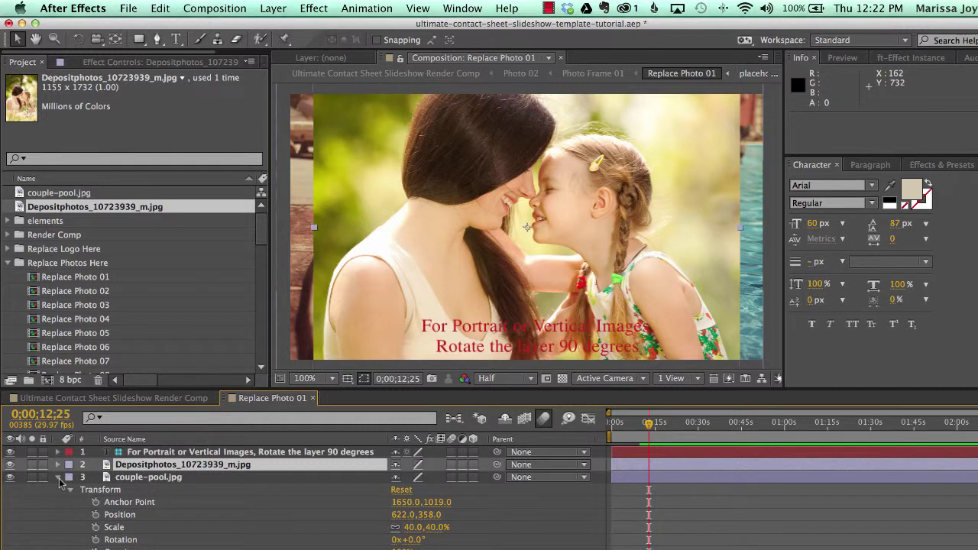
pyautogui.click(58, 479)
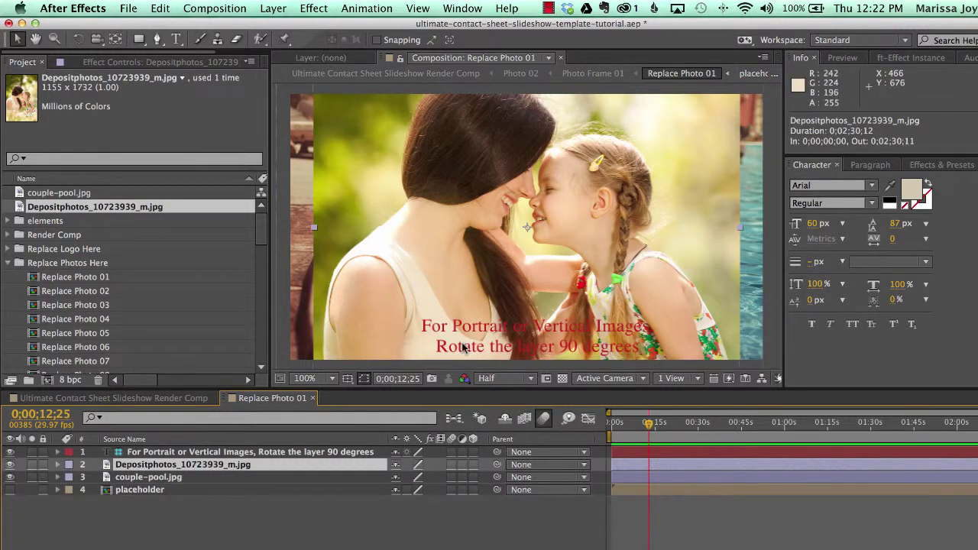
pyautogui.click(161, 400)
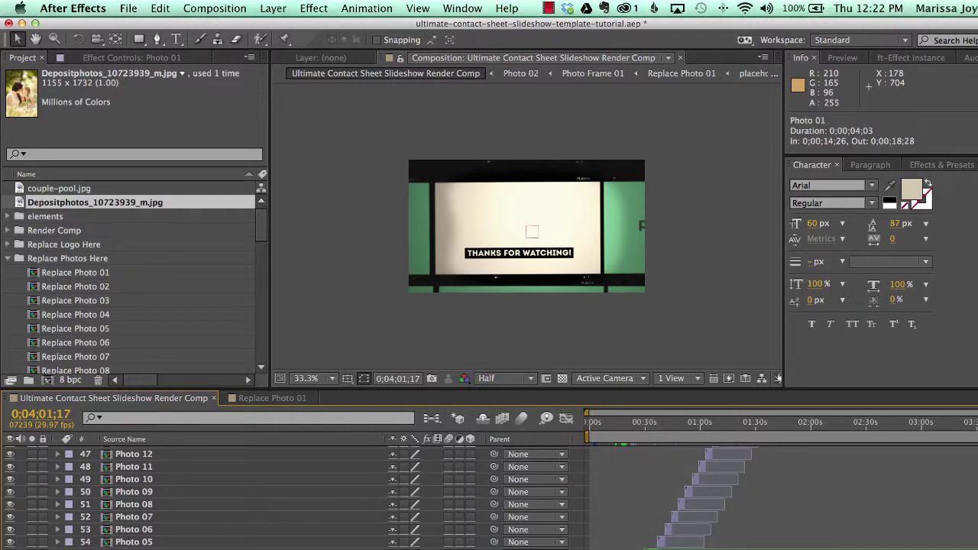
pyautogui.click(619, 425)
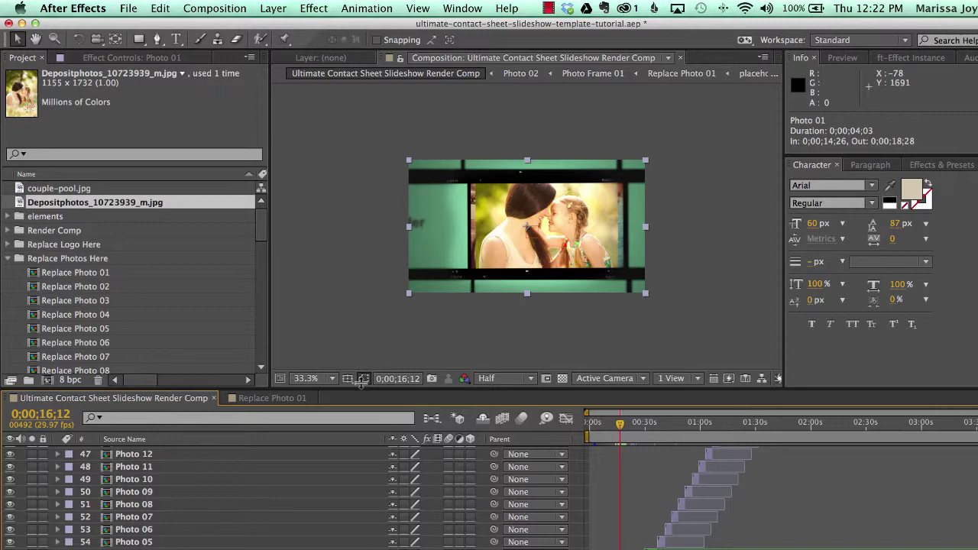
# Go to 0;00;20;15 in Replace Photo 01 and reveal the photo layer's Rotation property
pyautogui.click(272, 398)
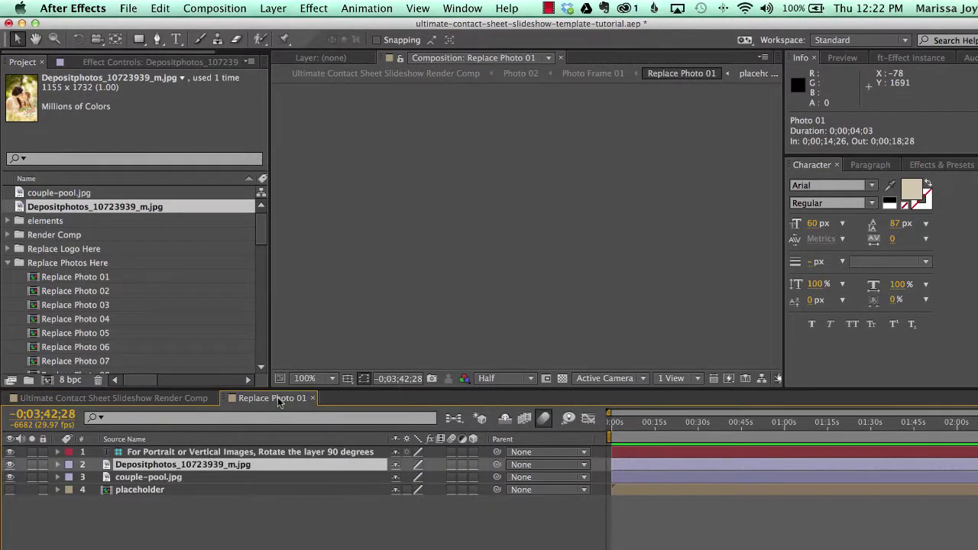
pyautogui.click(671, 426)
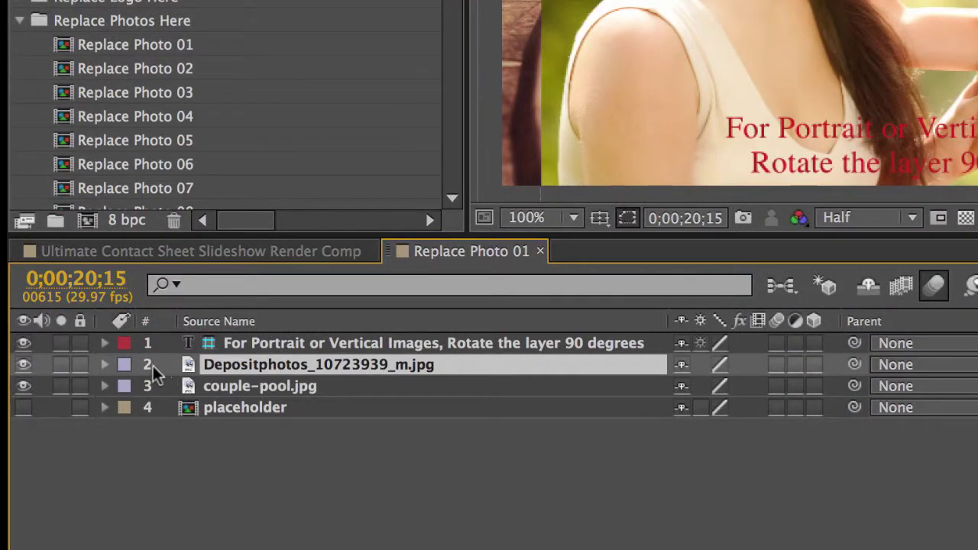
pyautogui.click(106, 366)
pyautogui.click(126, 386)
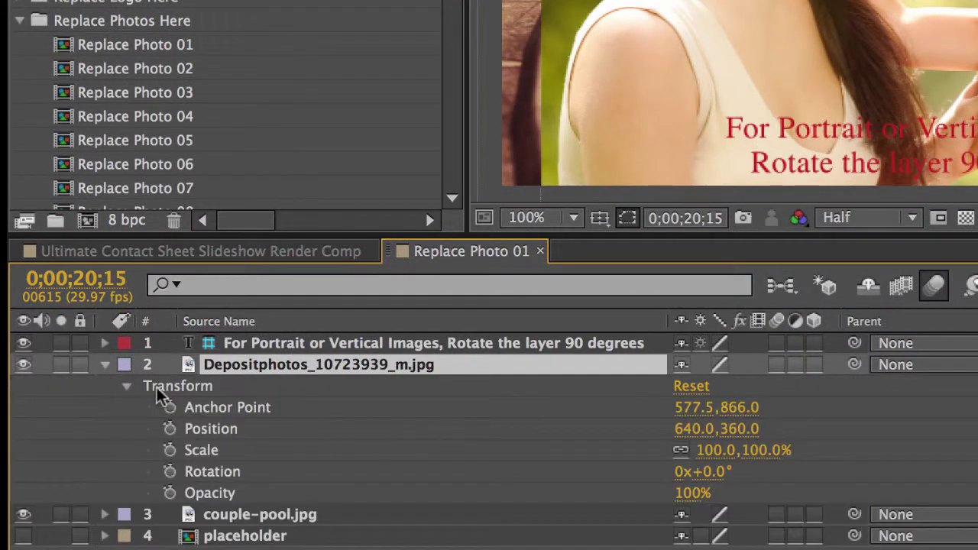
pyautogui.click(160, 392)
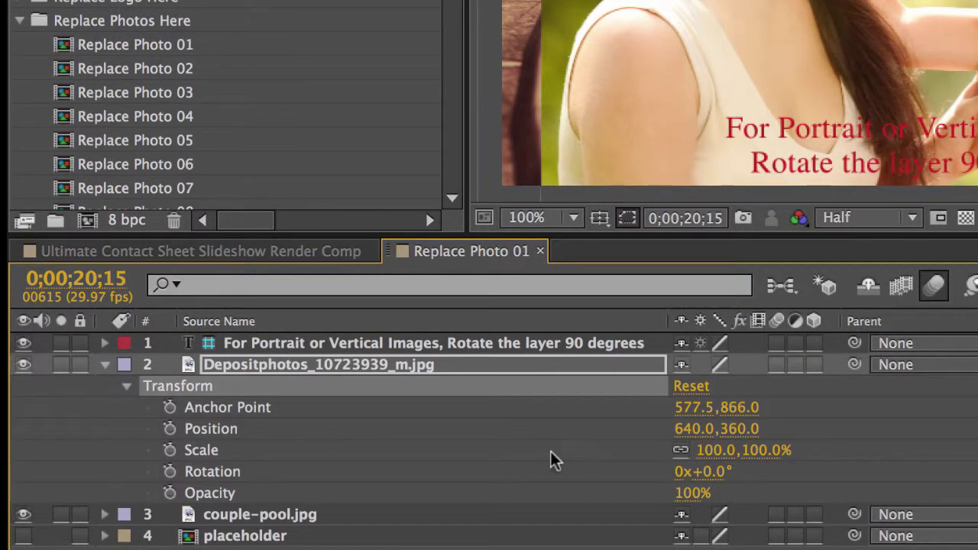
pyautogui.click(213, 470)
# Set the photo's Rotation to 90° and Scale to 80%, then select the instruction text layer
pyautogui.click(709, 472)
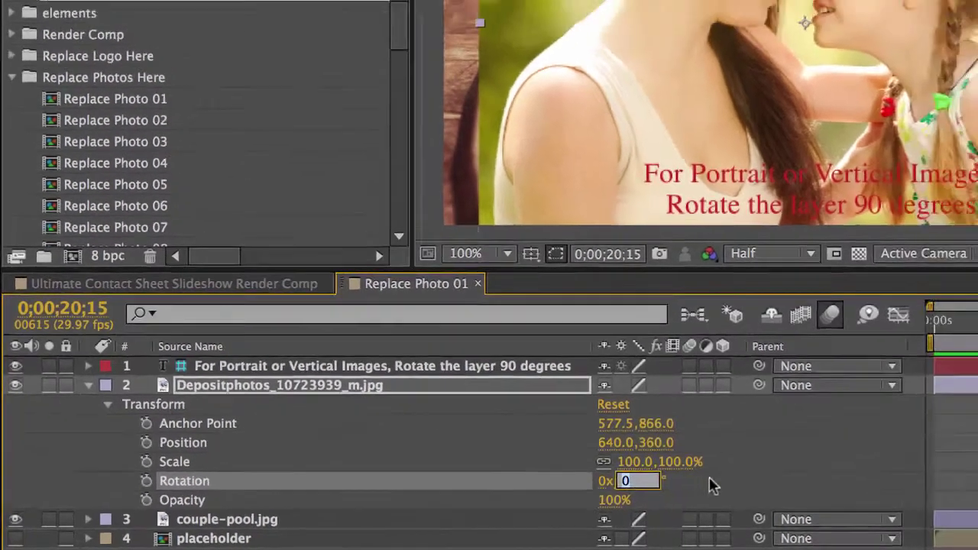
pyautogui.write('90')
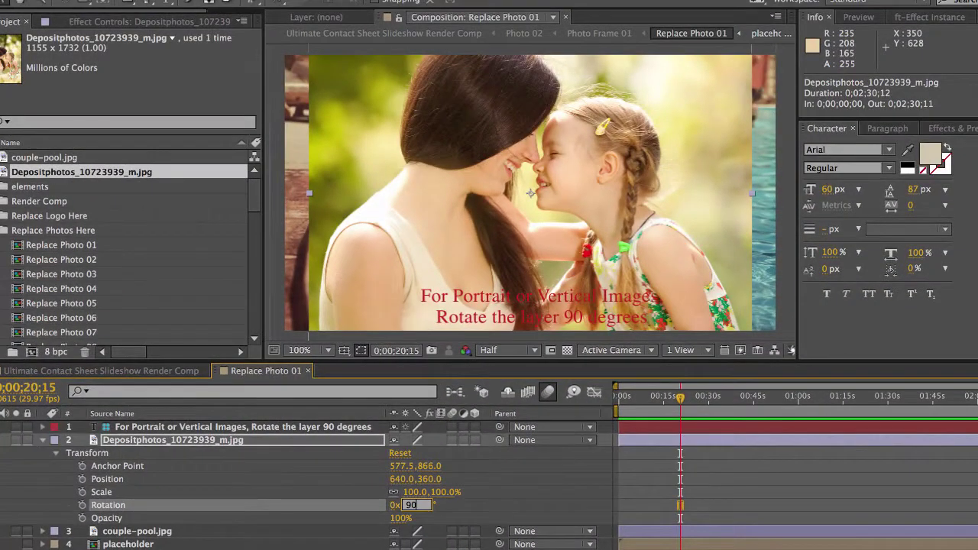
pyautogui.press('Return')
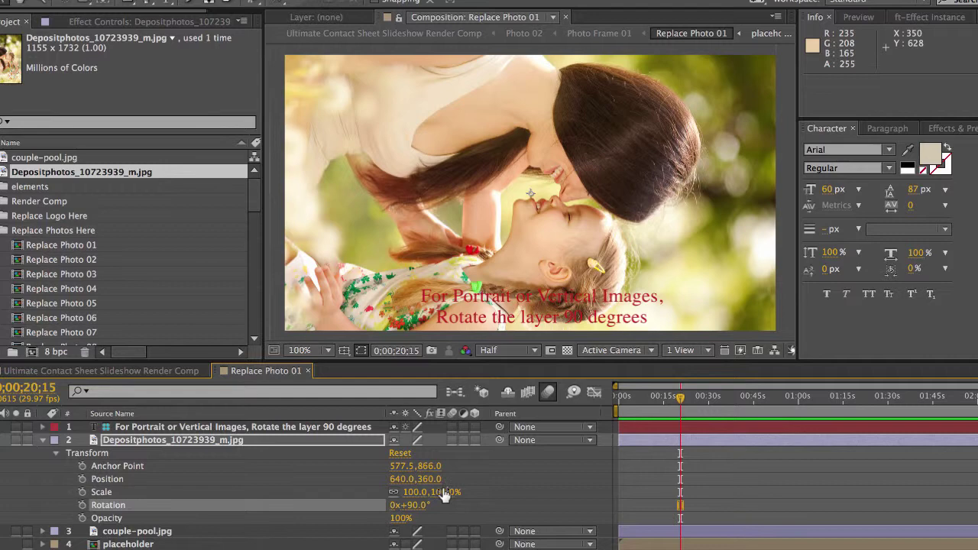
pyautogui.moveTo(445, 492); pyautogui.dragTo(428, 495)
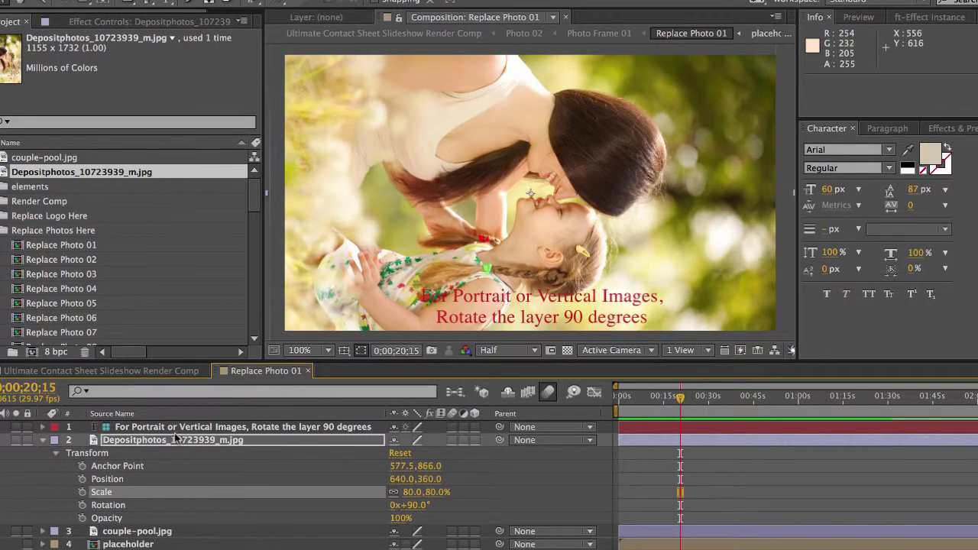
pyautogui.hotkey('ctrl', 'Up')
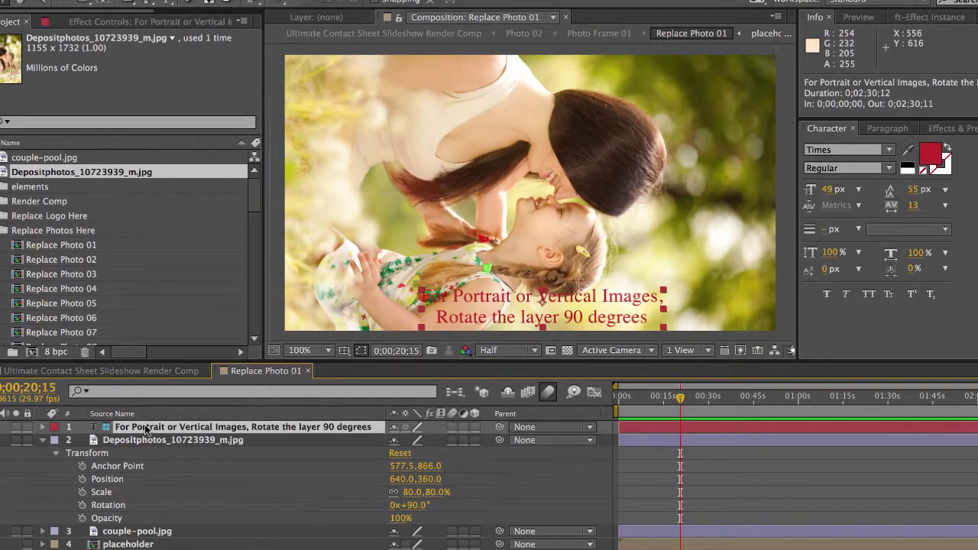
pyautogui.keyDown('alt'); pyautogui.click(14, 428); pyautogui.keyUp('alt')
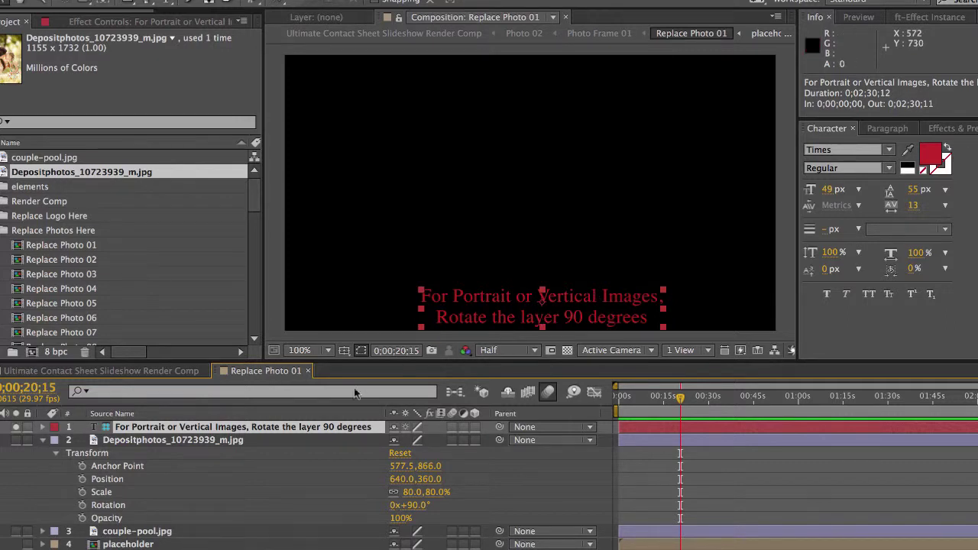
pyautogui.keyDown('alt'); pyautogui.click(16, 429); pyautogui.keyUp('alt')
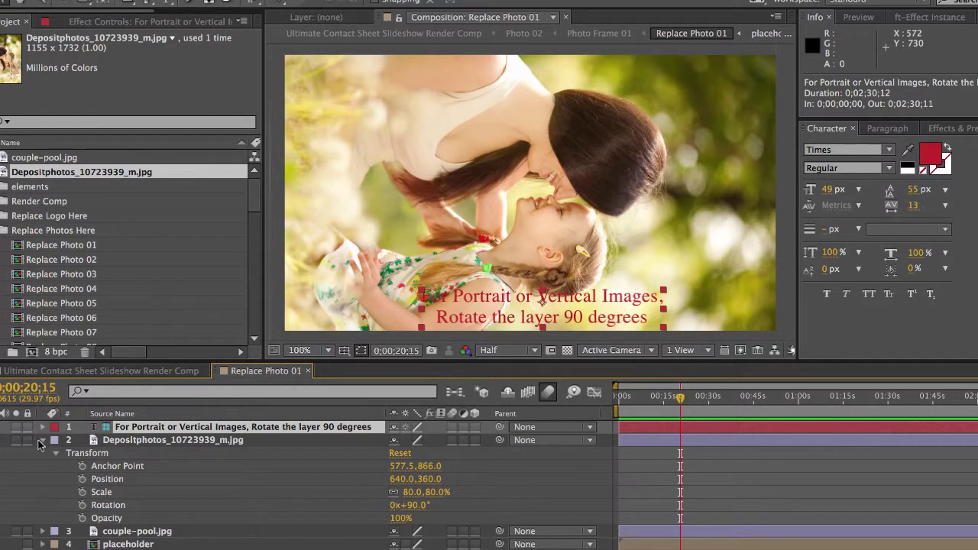
pyautogui.click(44, 440)
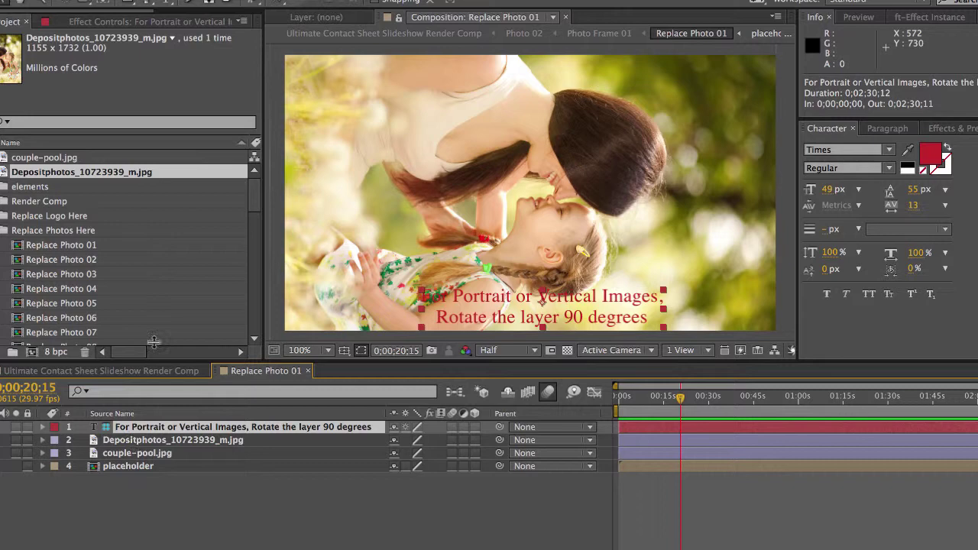
# From the Render Comp, collapse Replace Photos Here and open Scenes > Photo Scenes > Photo 01
pyautogui.click(156, 372)
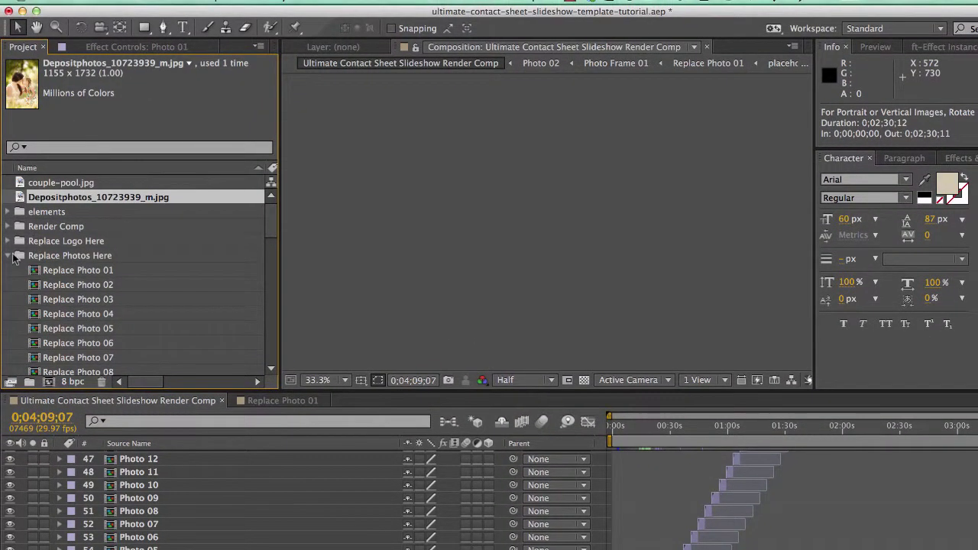
pyautogui.click(14, 257)
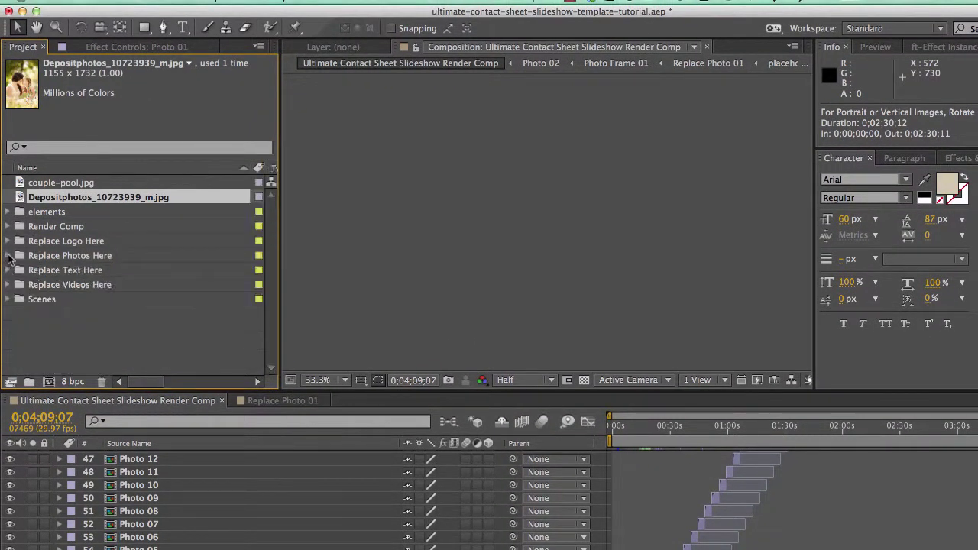
pyautogui.click(42, 300)
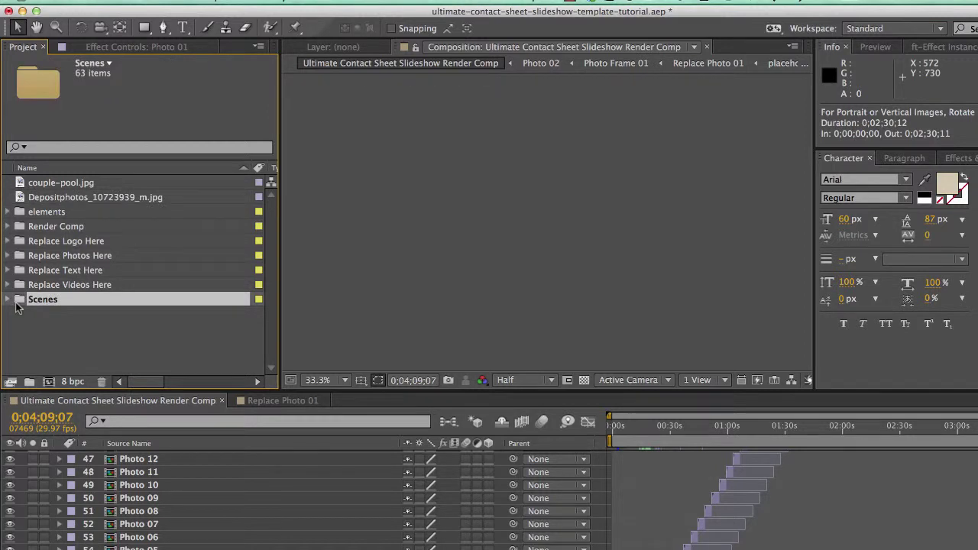
pyautogui.click(8, 300)
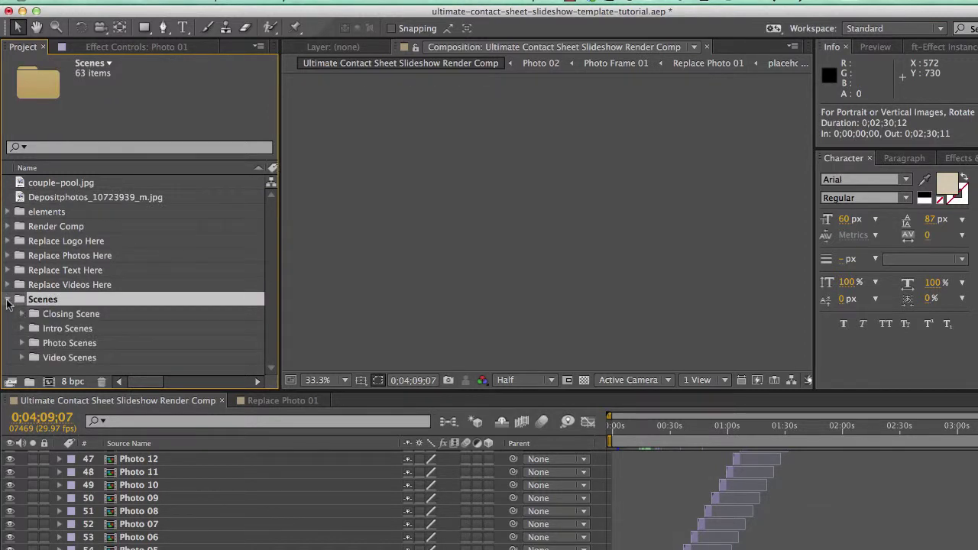
pyautogui.click(67, 343)
pyautogui.click(22, 343)
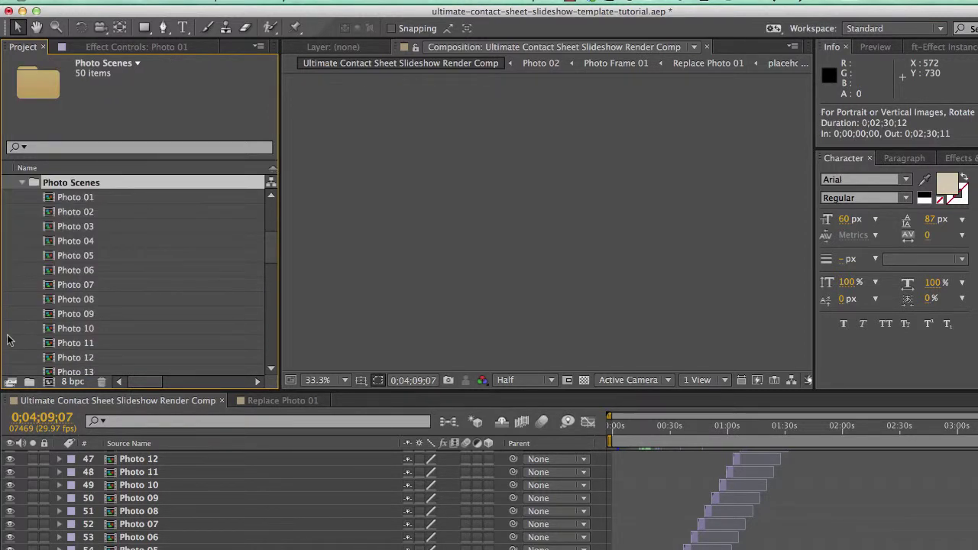
pyautogui.click(84, 201)
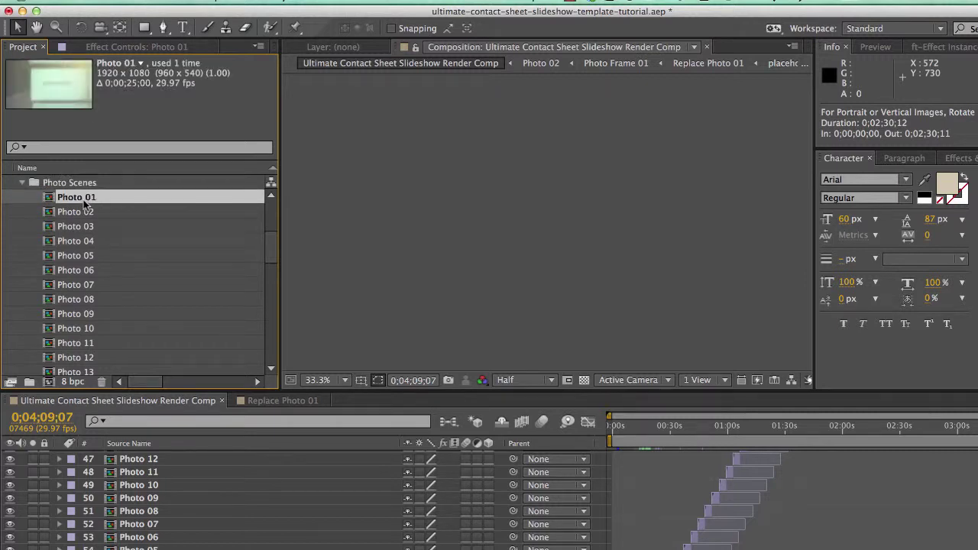
pyautogui.doubleClick(86, 202)
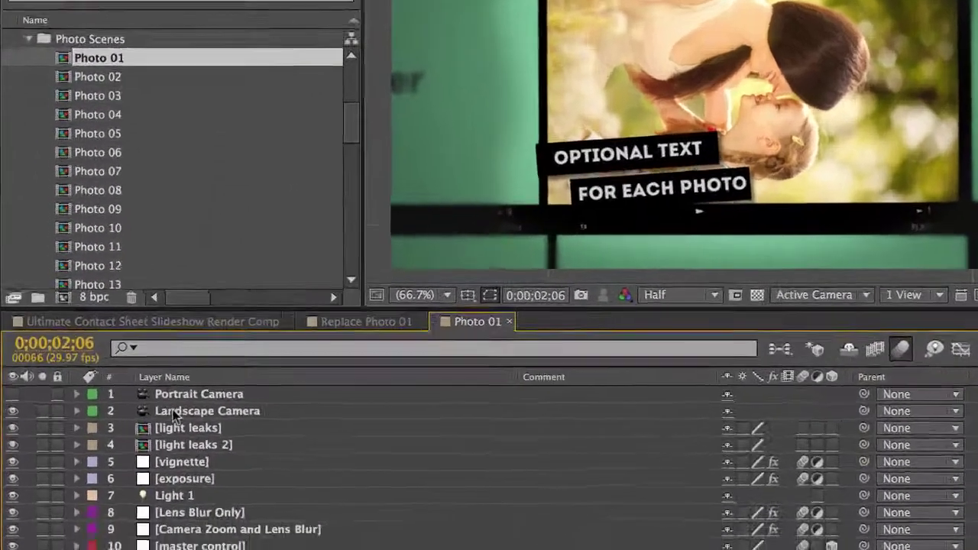
# Turn on the Portrait Camera layer in Photo 01, scrubbing and toggling it to compare views
pyautogui.click(130, 457)
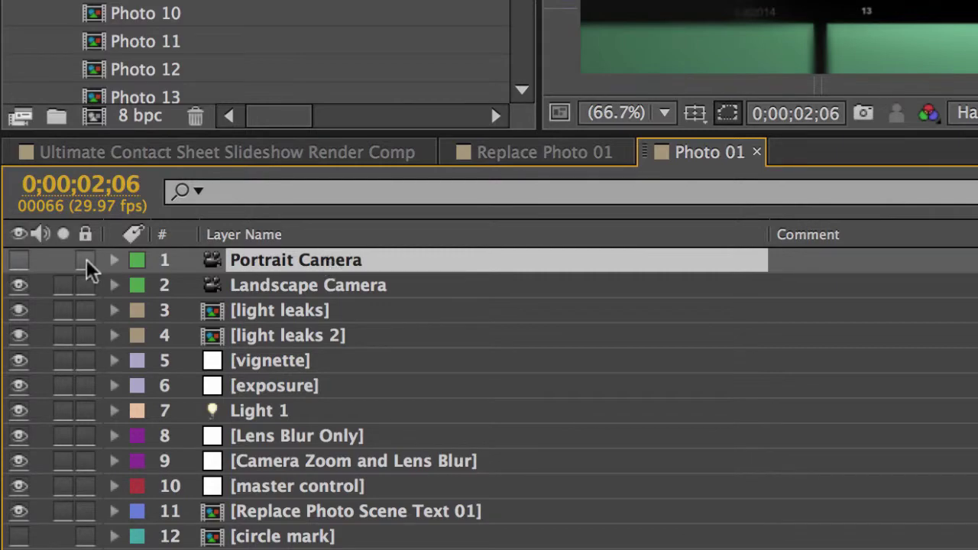
pyautogui.click(19, 261)
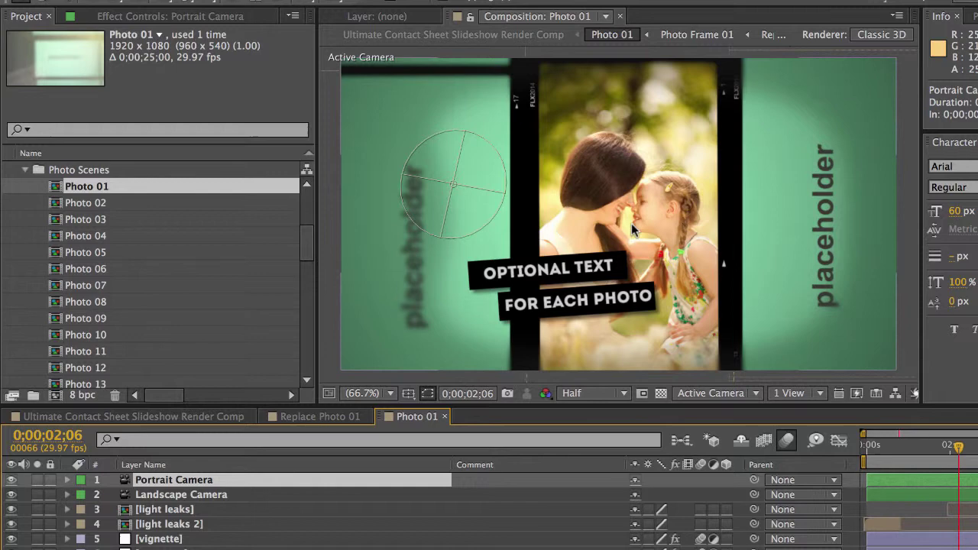
pyautogui.moveTo(955, 453); pyautogui.dragTo(975, 462)
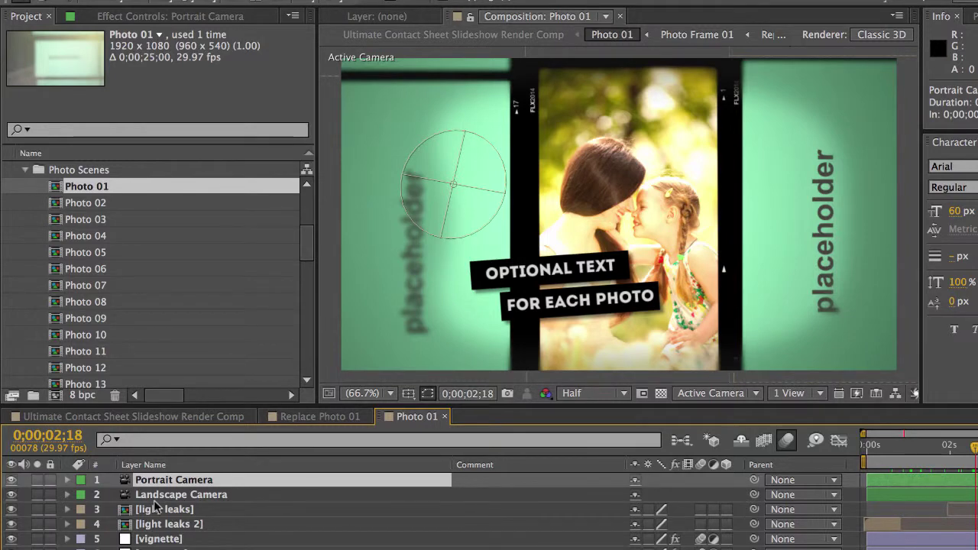
pyautogui.click(10, 479)
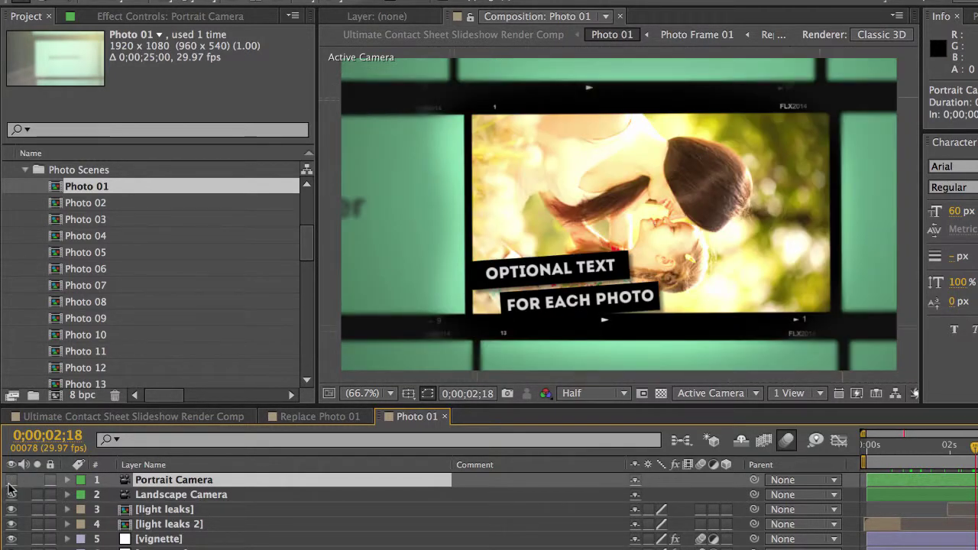
pyautogui.click(11, 480)
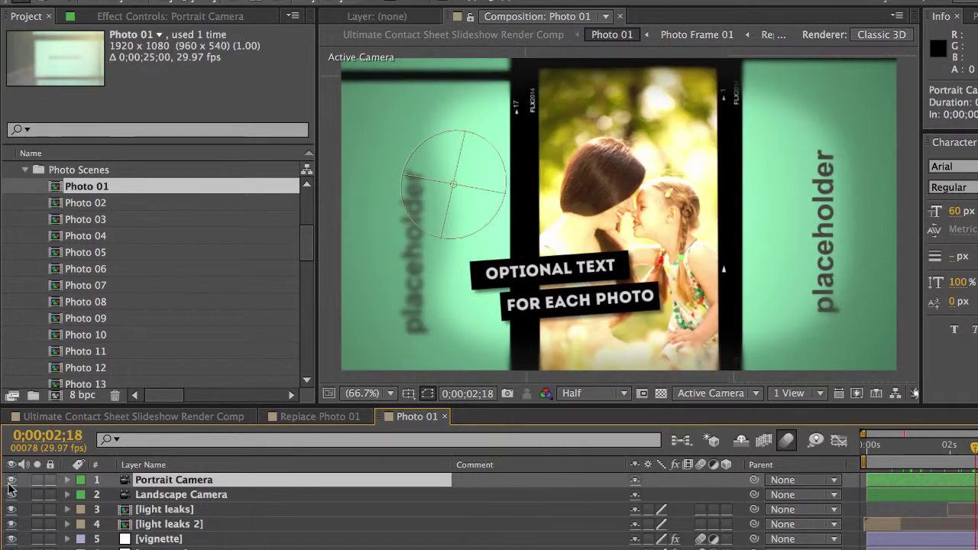
pyautogui.scroll(5, 302, 202)
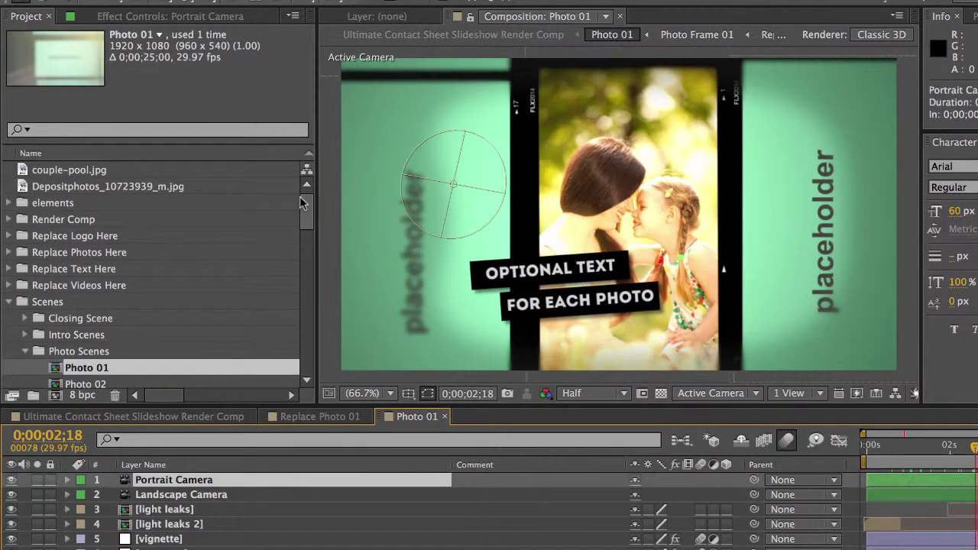